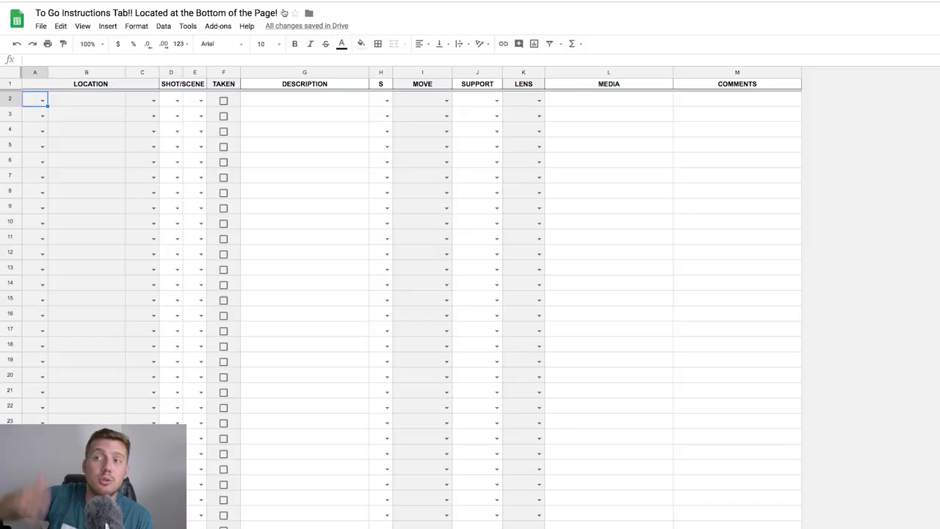
# - Read the Instructions sheet's Make Copy, ready-to-use and troubleshooting notes, then choose File > Make a copy
pyautogui.scroll(-5, 172, 176)
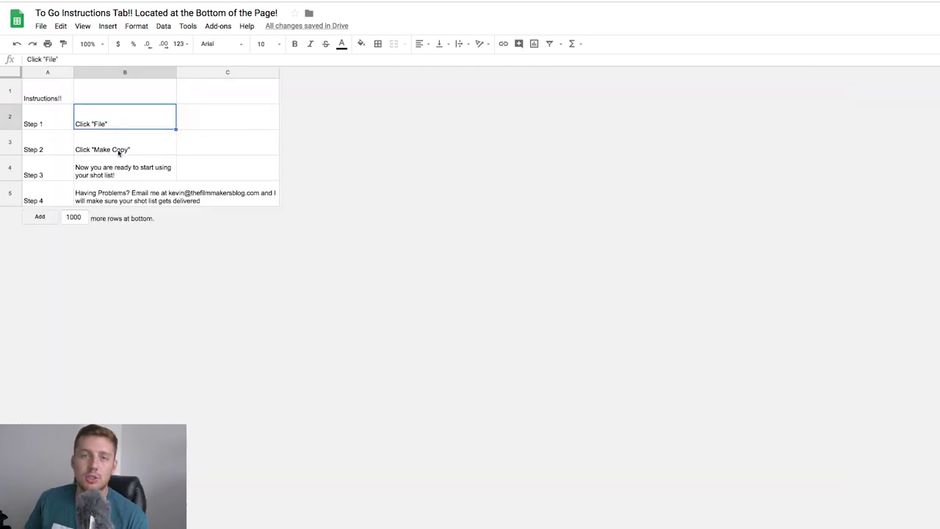
pyautogui.click(119, 152)
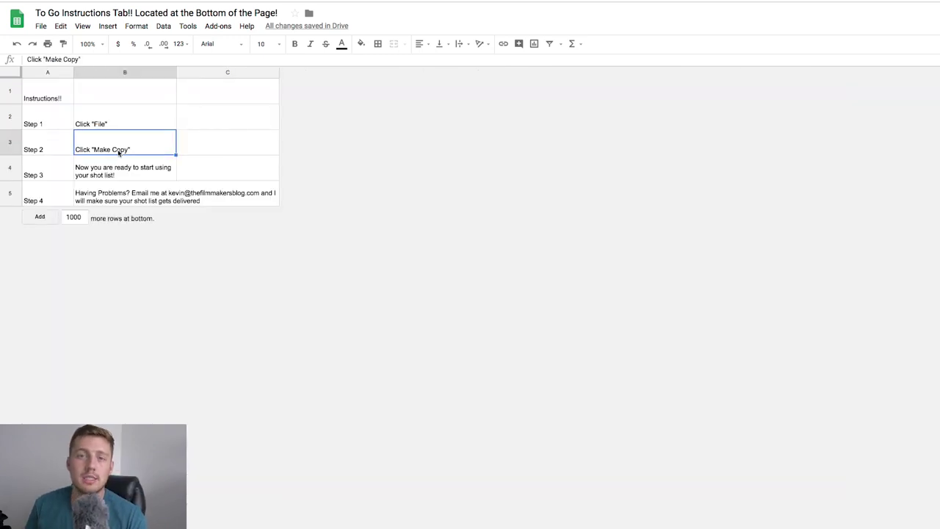
pyautogui.click(125, 174)
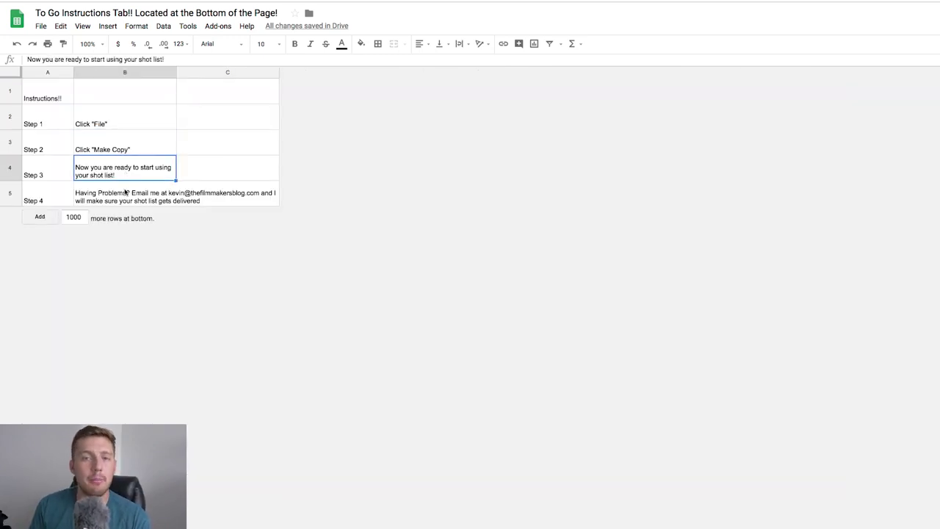
pyautogui.click(126, 205)
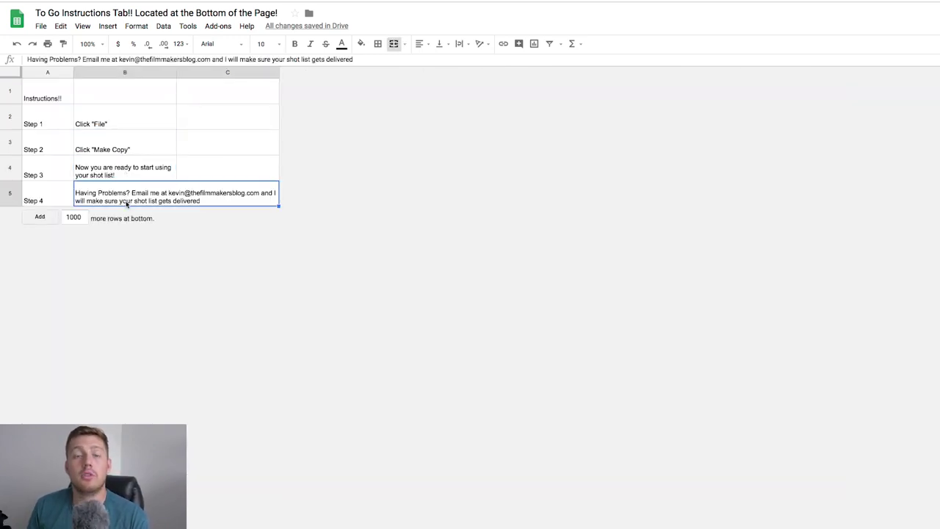
pyautogui.click(41, 26)
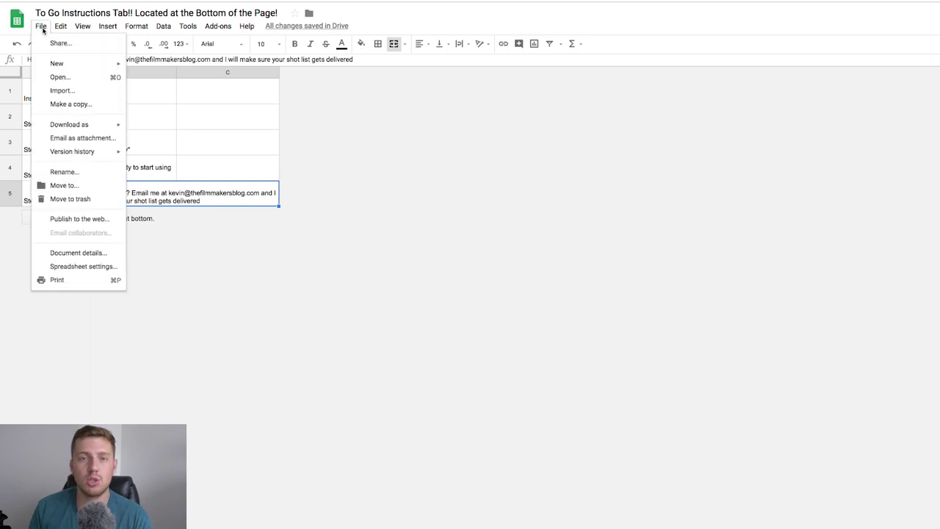
pyautogui.click(72, 103)
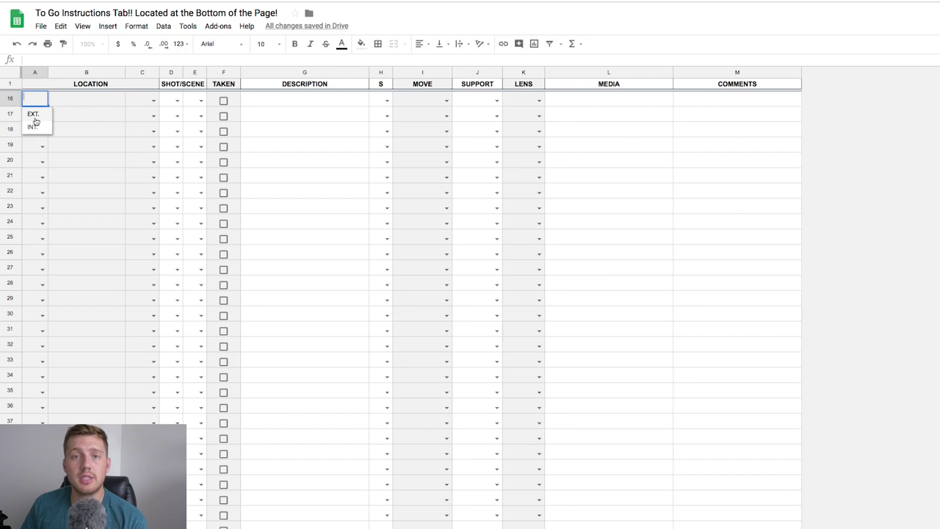
# - Mark row 16 as EXT. and enter the 1976 Honda drive-up location in B16
pyautogui.click(33, 115)
pyautogui.click(73, 101)
pyautogui.write('Richa')
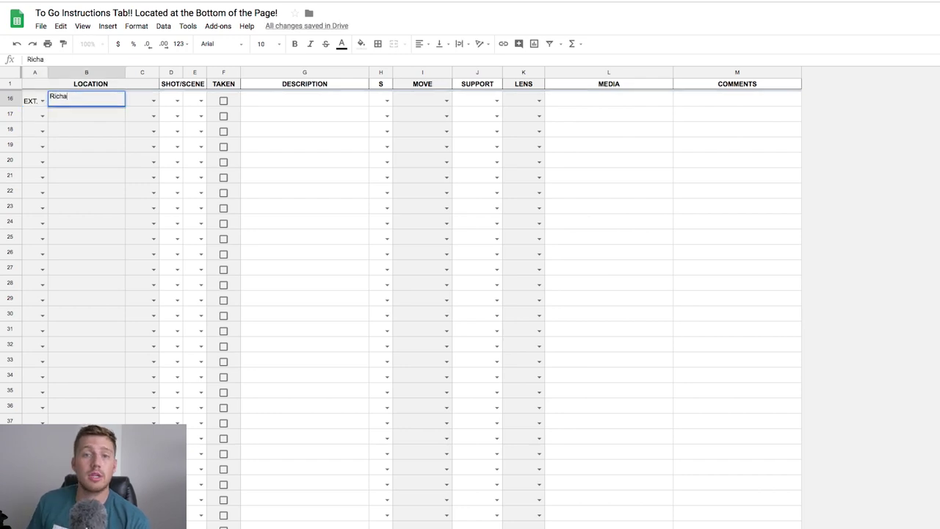
pyautogui.write('rd and Willie drive up i')
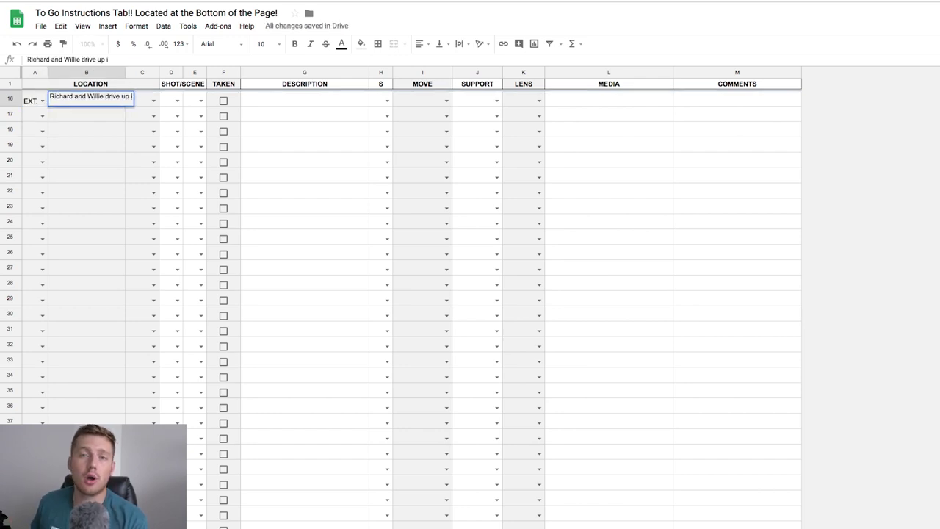
pyautogui.write('n a 1976 Honda')
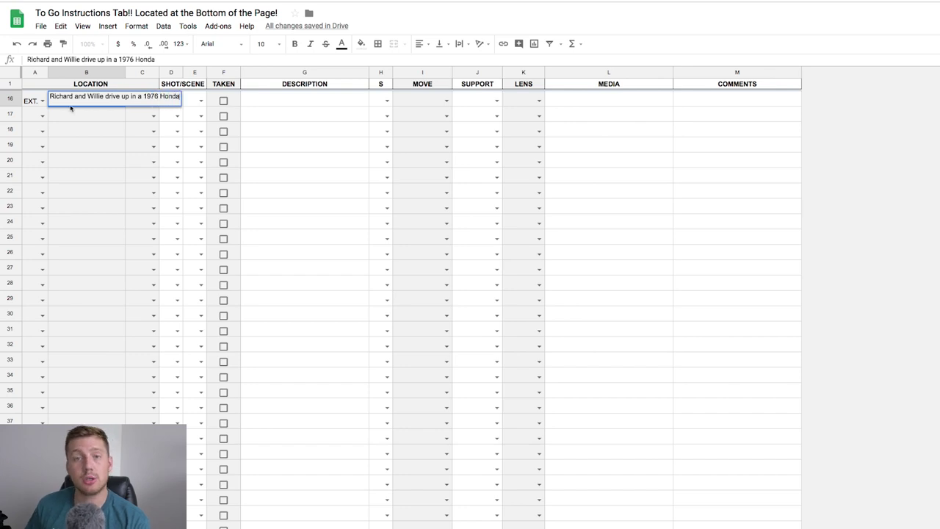
pyautogui.press('Tab')
# - Set C16 to DAY, D16 to shot 1 and E16 to scene letter A
pyautogui.click(154, 105)
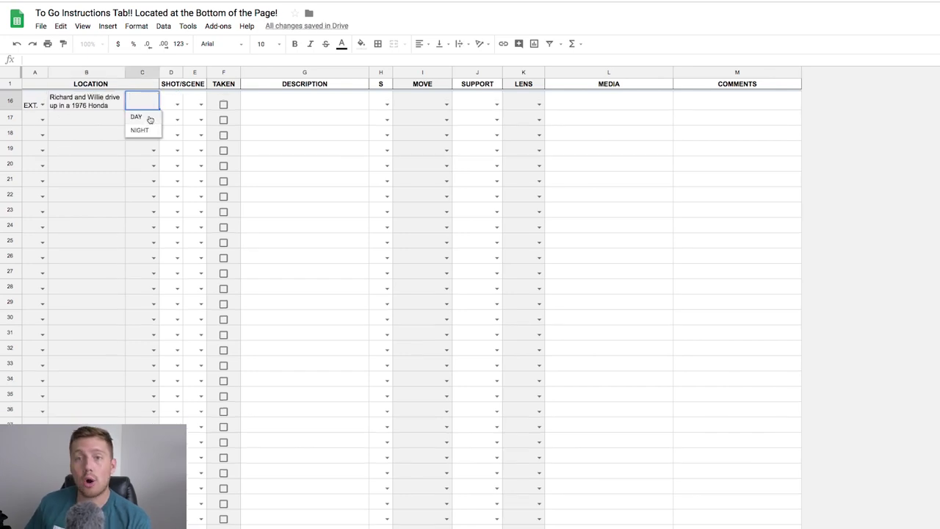
pyautogui.click(151, 117)
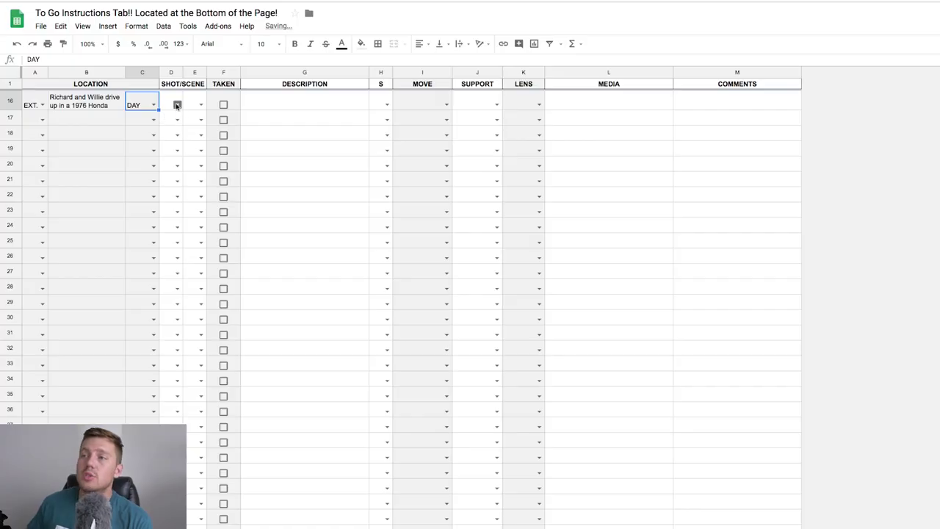
pyautogui.click(176, 105)
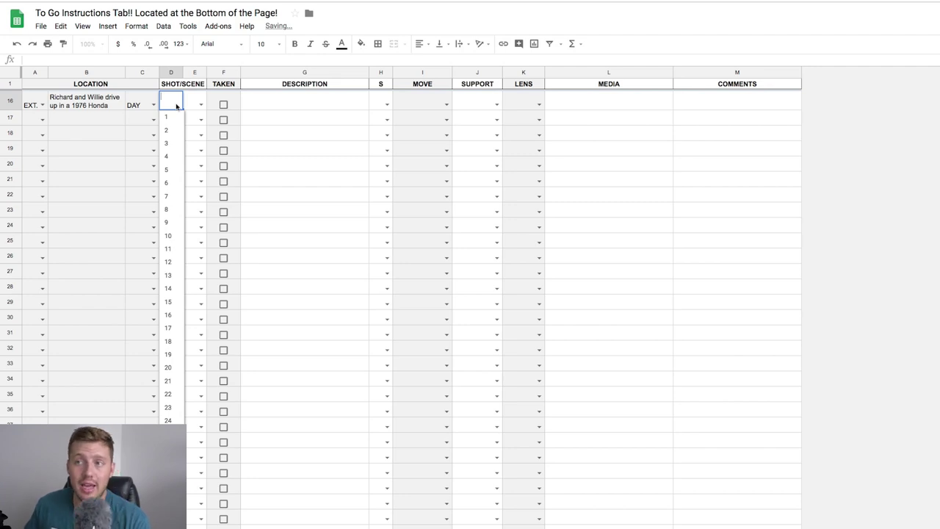
pyautogui.click(172, 120)
pyautogui.click(199, 104)
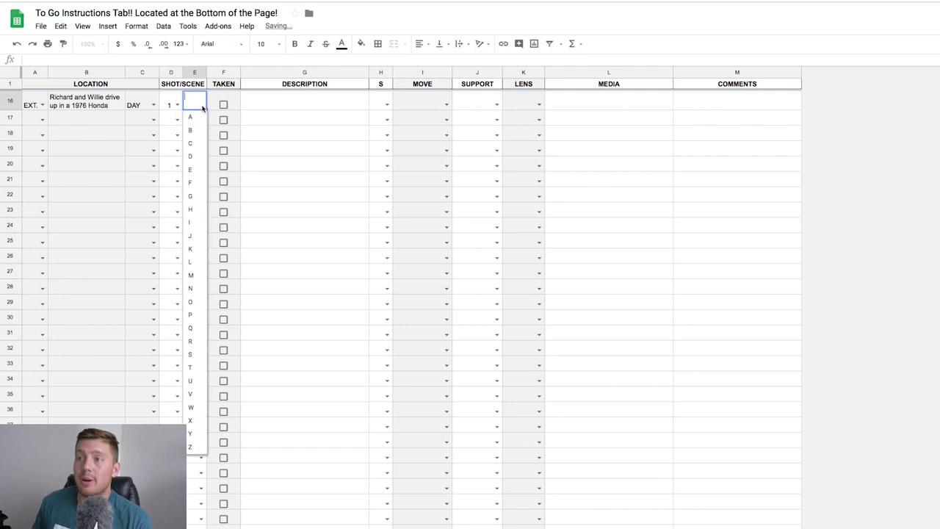
pyautogui.click(192, 117)
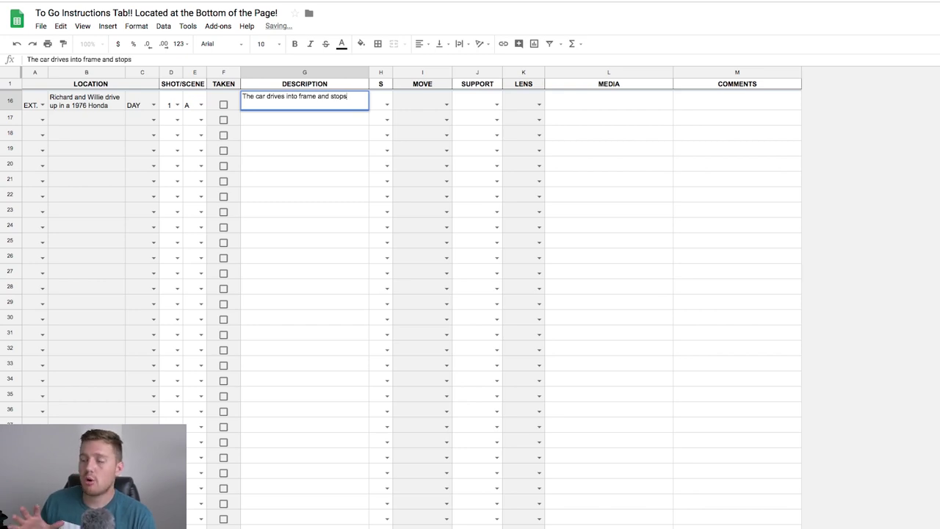
# - Finish the G16 description with the line "You're the worst navigator ever!"
pyautogui.write("'re t")
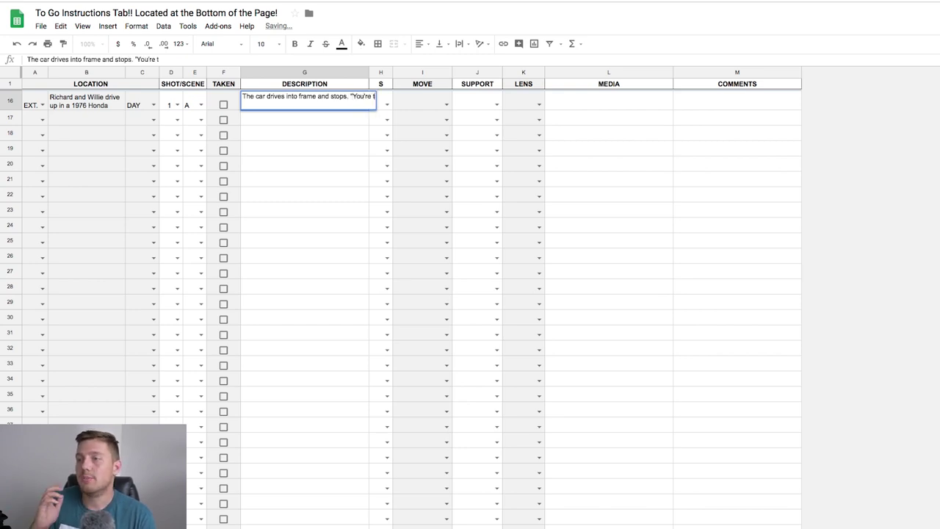
pyautogui.write('he worst navigator ever!')
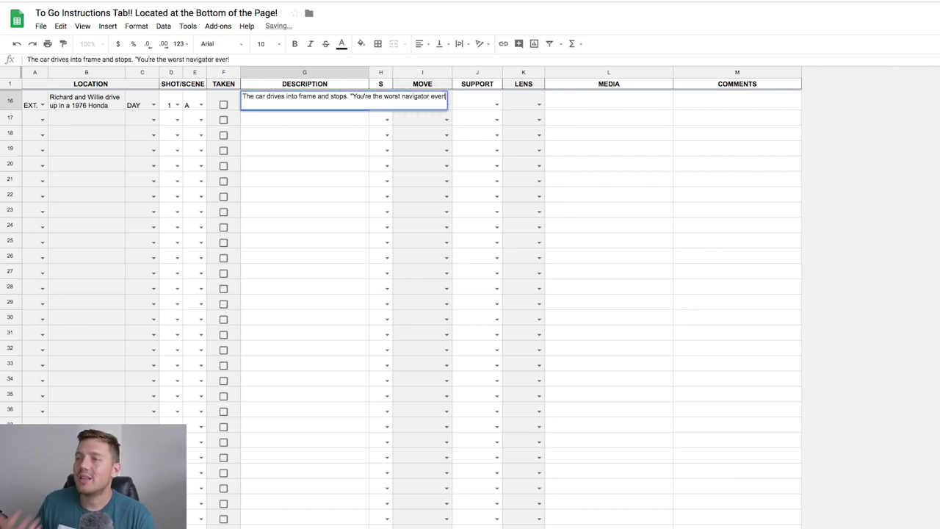
pyautogui.click(249, 156)
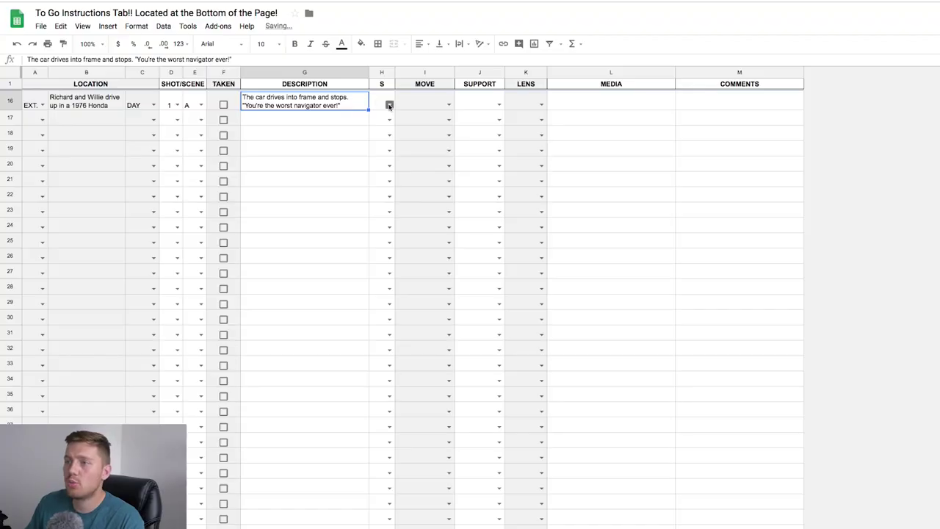
pyautogui.click(389, 105)
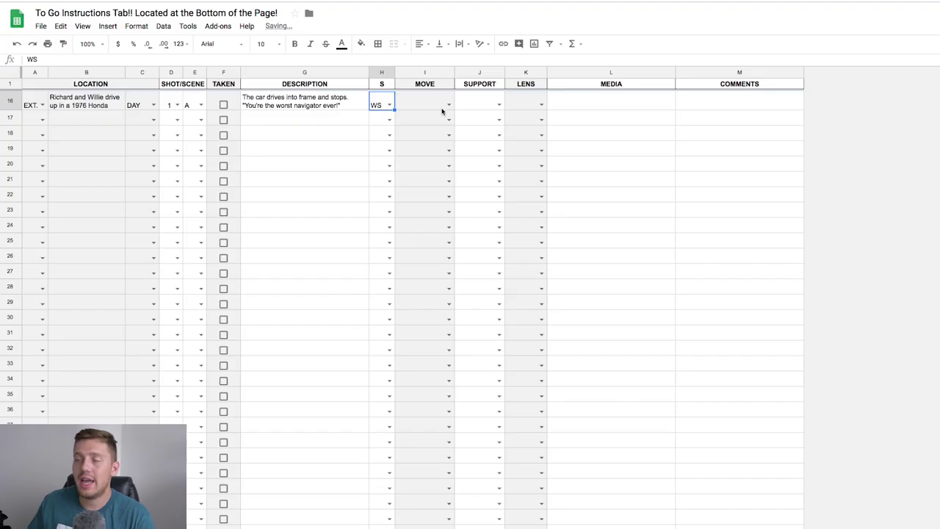
# - Open the I16 camera-move choices with H16 shot size set to WS
pyautogui.click(446, 108)
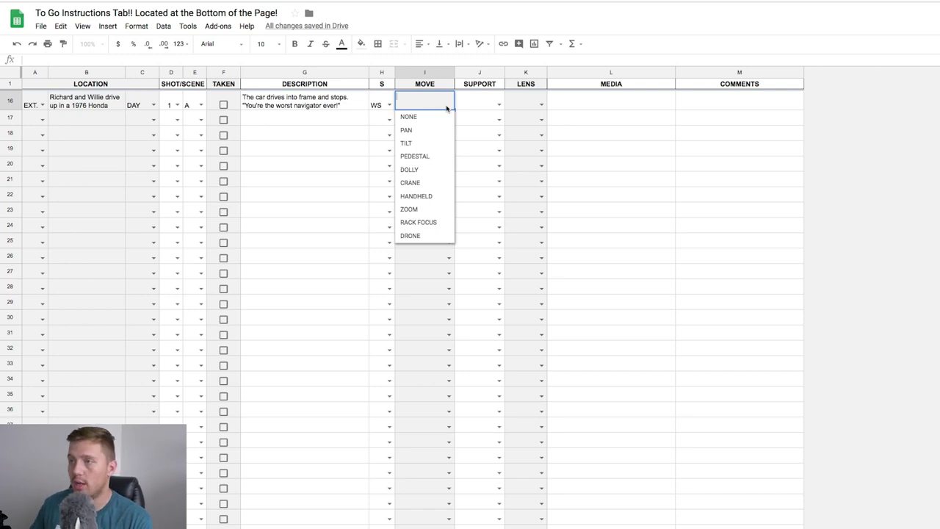
# - Set shot 1A's camera move to NONE, support to TRIPOD and lens to 24mm
pyautogui.click(433, 118)
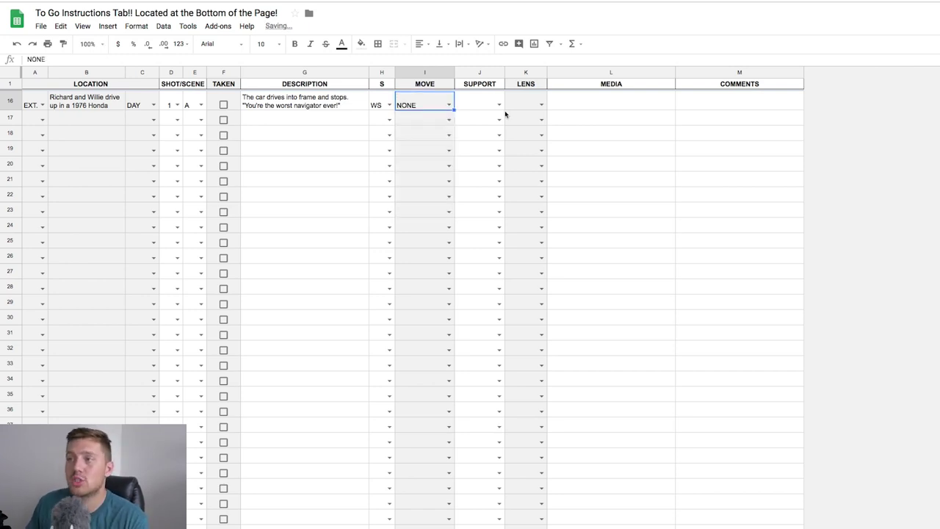
pyautogui.click(499, 105)
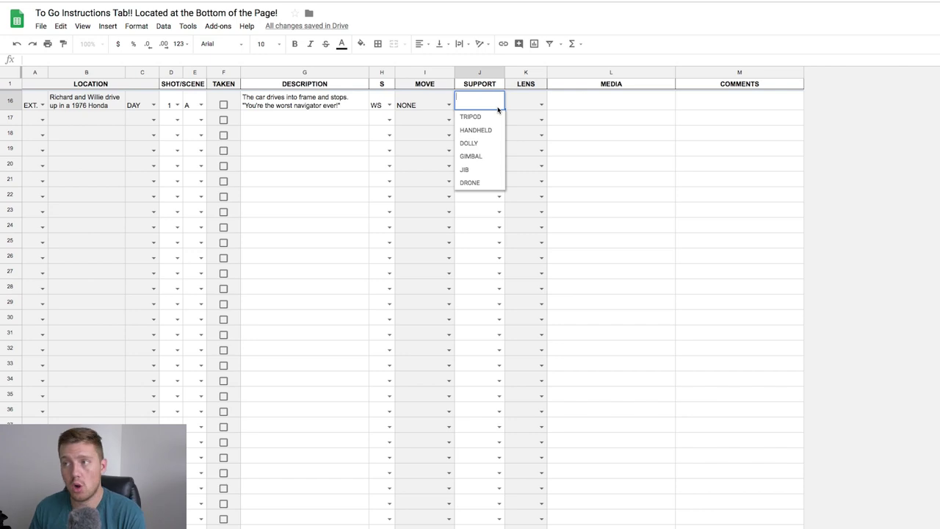
pyautogui.click(481, 117)
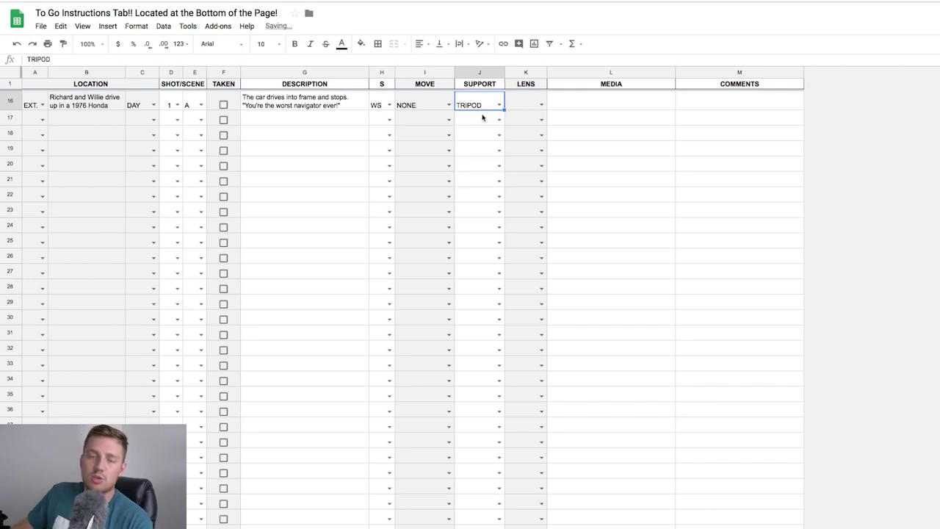
pyautogui.click(541, 105)
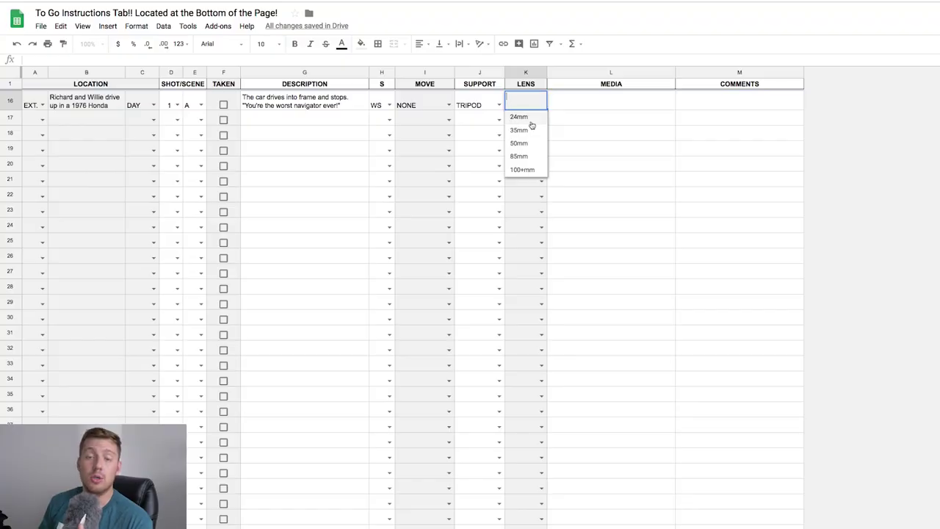
pyautogui.click(530, 122)
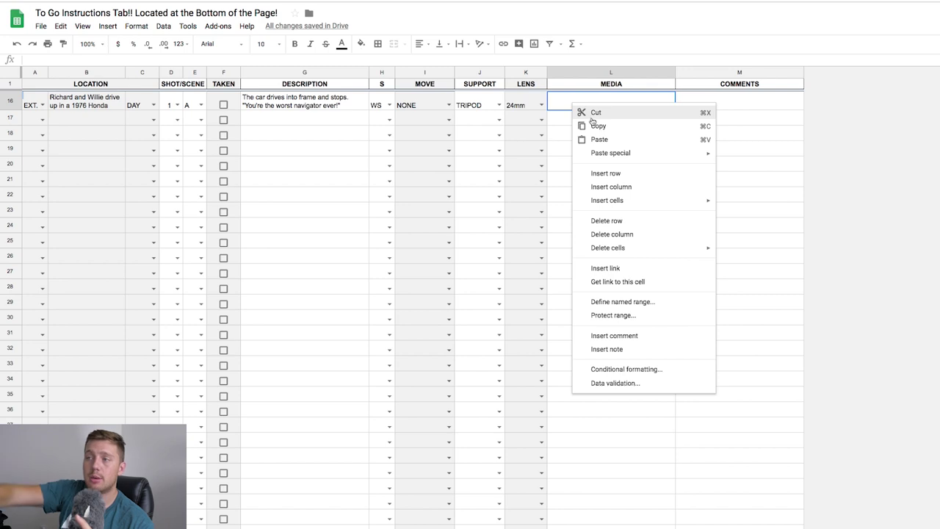
# - Paste the Dropbox media link into L16 and add the comment 'Lighting Set Up 1' in M16
pyautogui.click(598, 140)
pyautogui.click(730, 103)
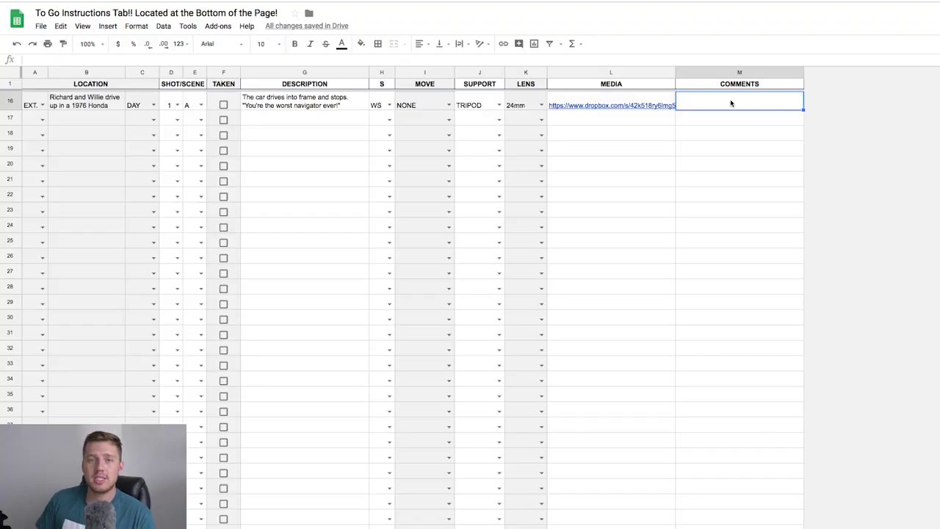
pyautogui.write('Ligh')
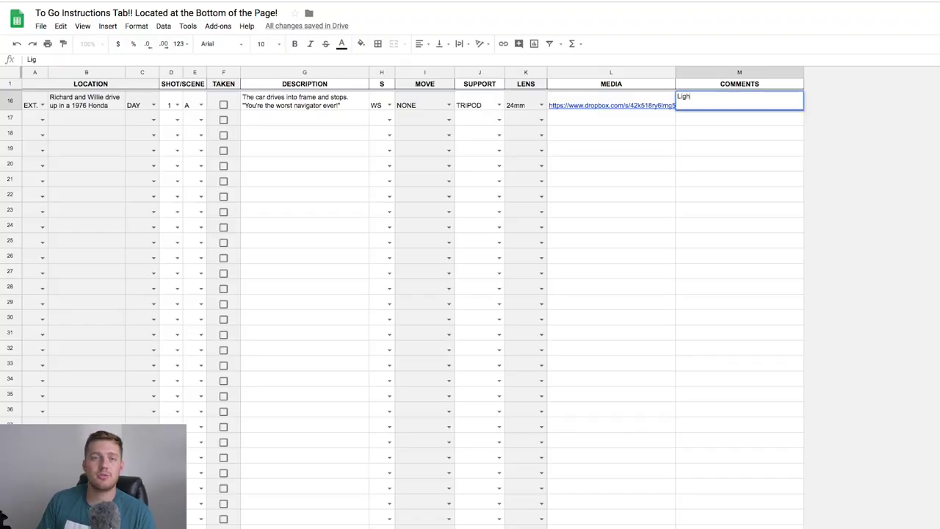
pyautogui.write('ting Set Up 1')
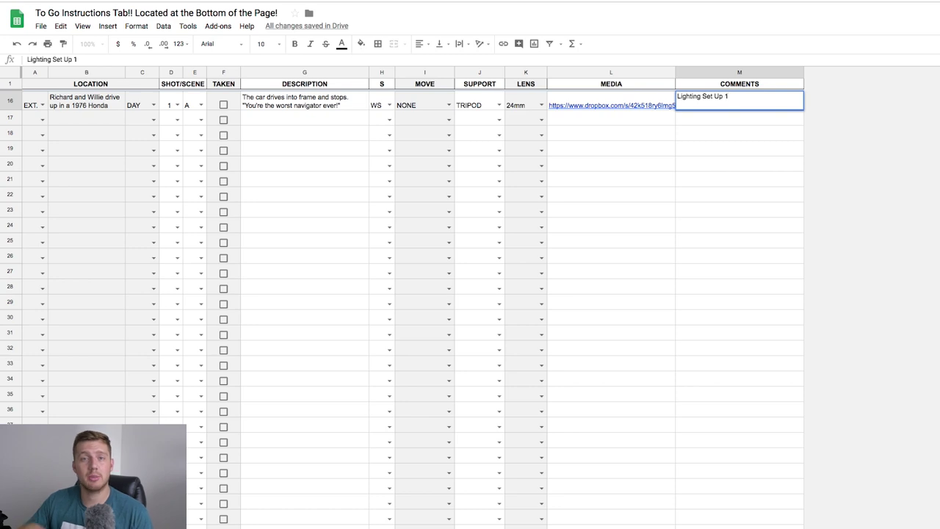
pyautogui.click(739, 243)
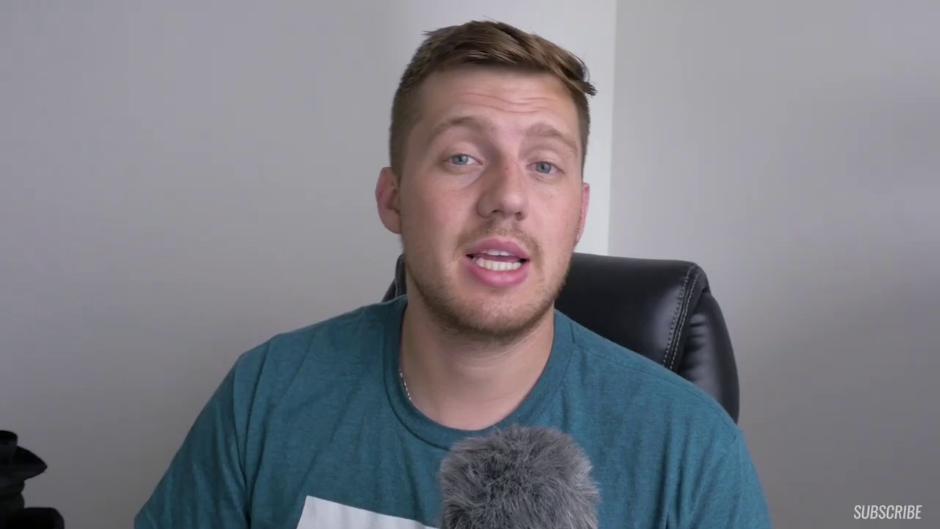